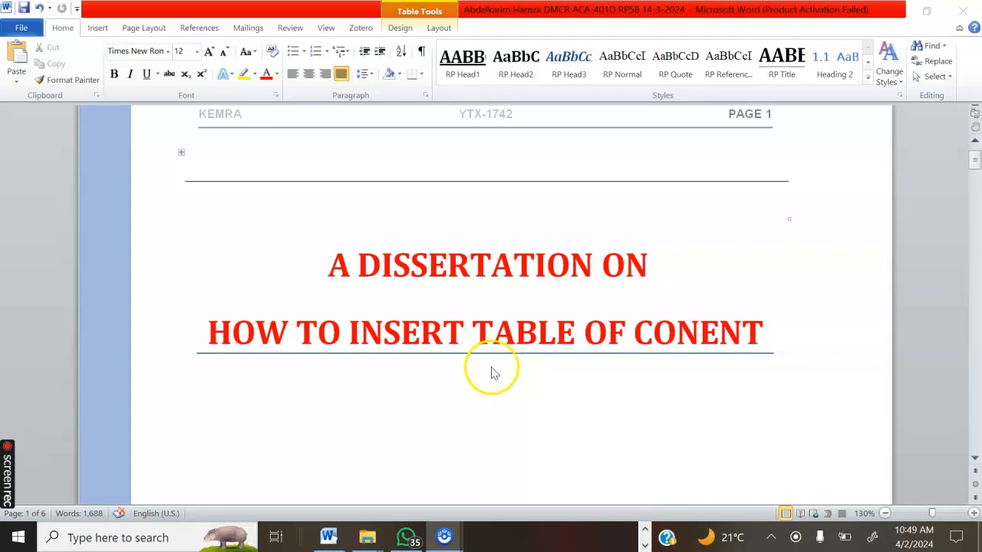
# Check which styles are applied to the main headings "INTRODUCTION" and "GENERAL QUALITY OF THE DISSERTATION"
pyautogui.scroll(-3, 494, 373)
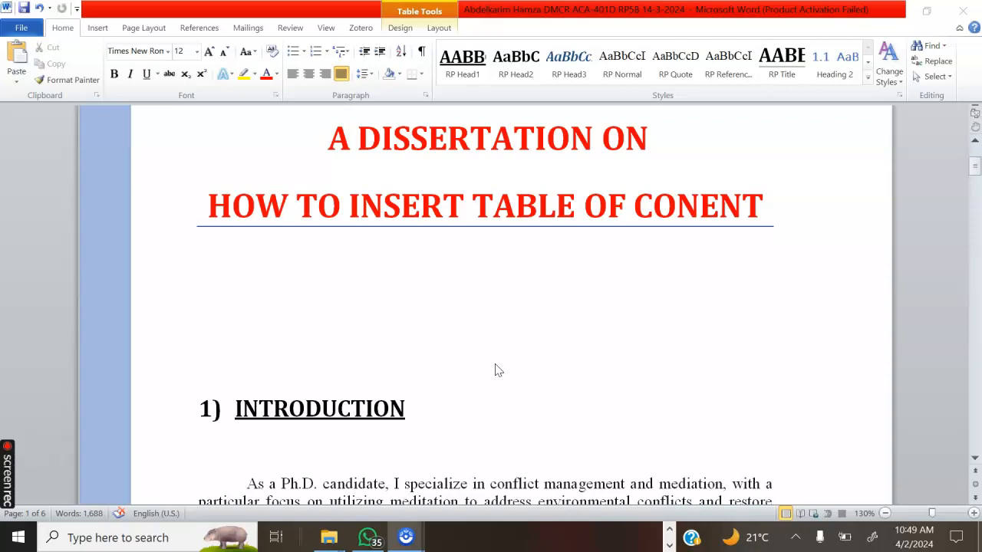
pyautogui.click(502, 362)
pyautogui.scroll(-8, 526, 245)
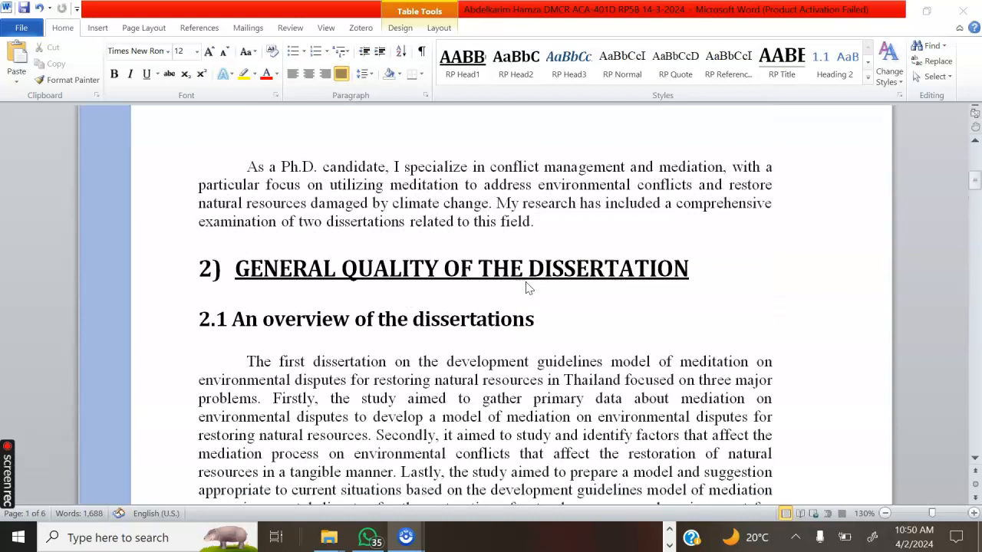
pyautogui.scroll(5, 506, 280)
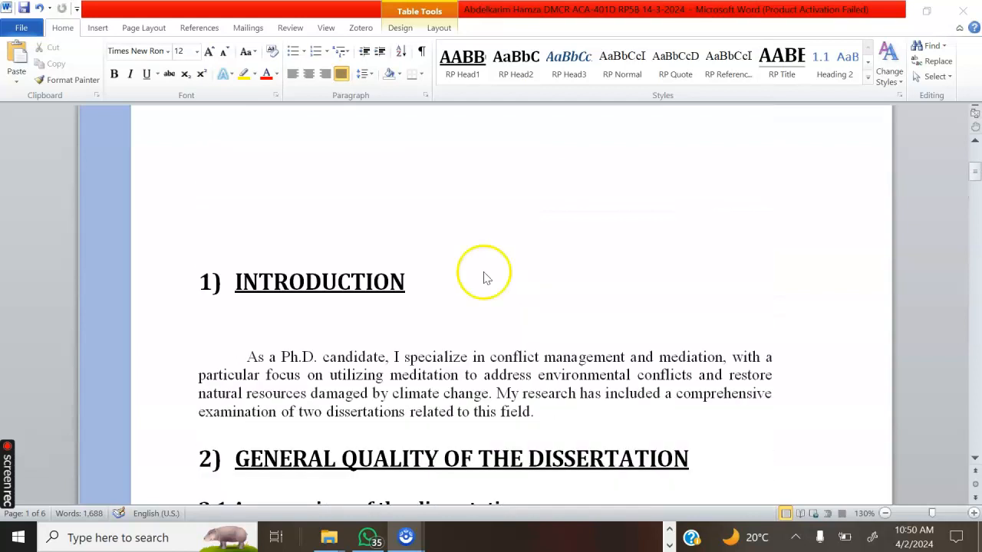
pyautogui.click(307, 282)
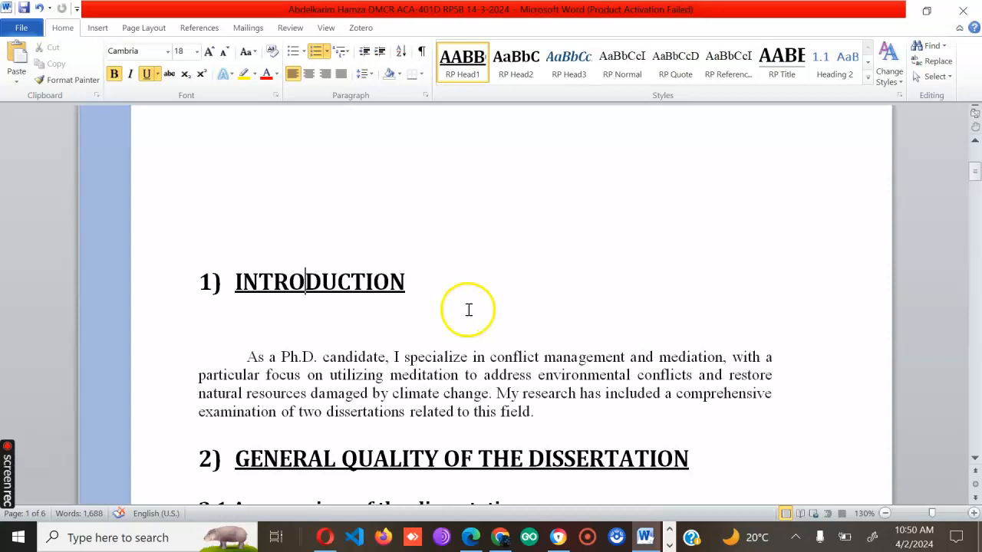
pyautogui.scroll(-3, 514, 366)
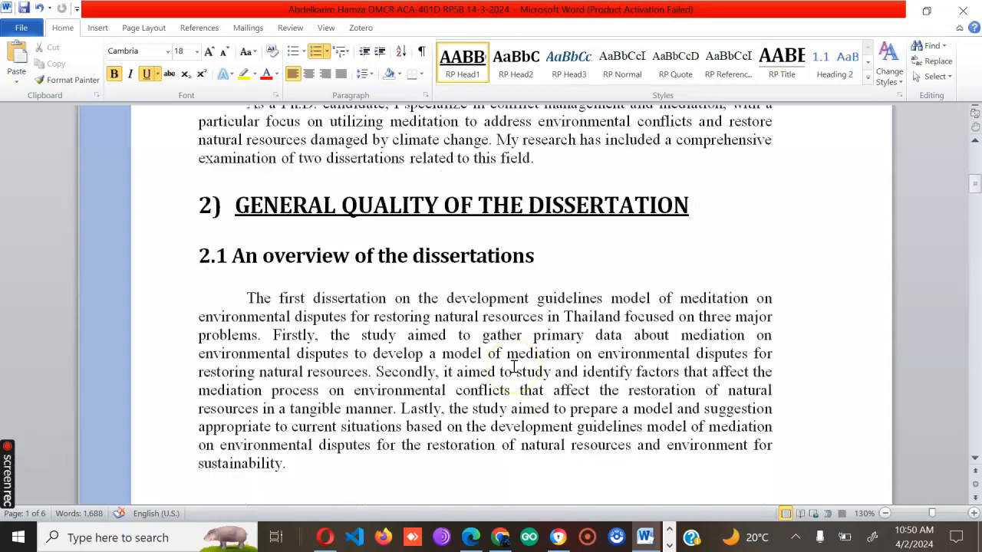
pyautogui.scroll(2, 498, 268)
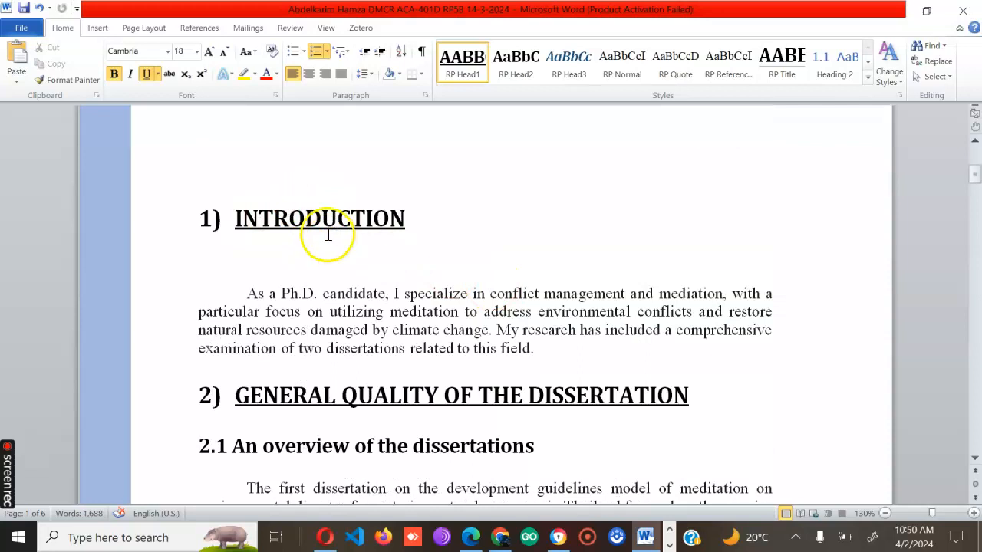
pyautogui.scroll(-2, 340, 361)
pyautogui.scroll(2, 202, 318)
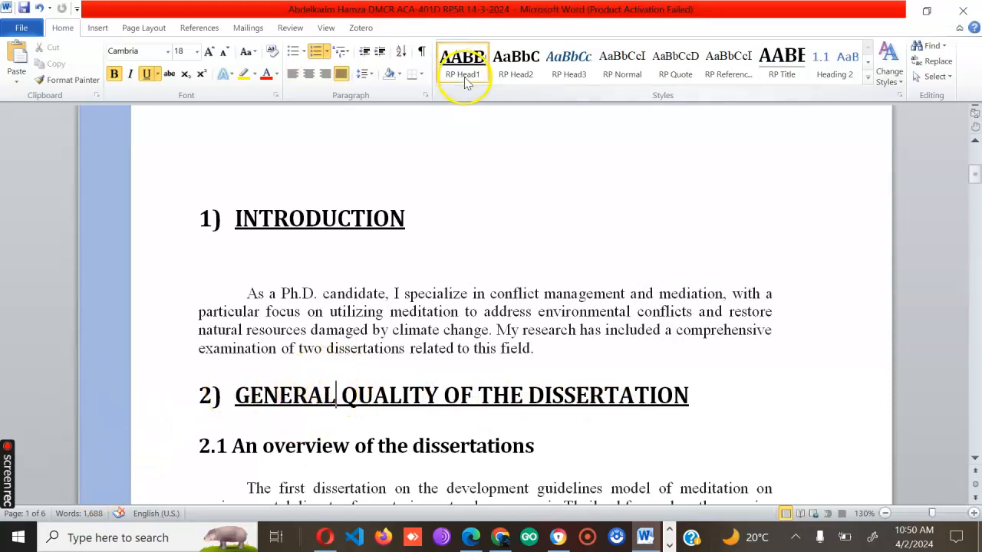
# Check the styles of subheading 2.1 "An overview of the dissertations" and main heading 3 "FORMULATION OF THE ABSTRACT AND GENERAL STRUCTURE"
pyautogui.scroll(-3, 376, 311)
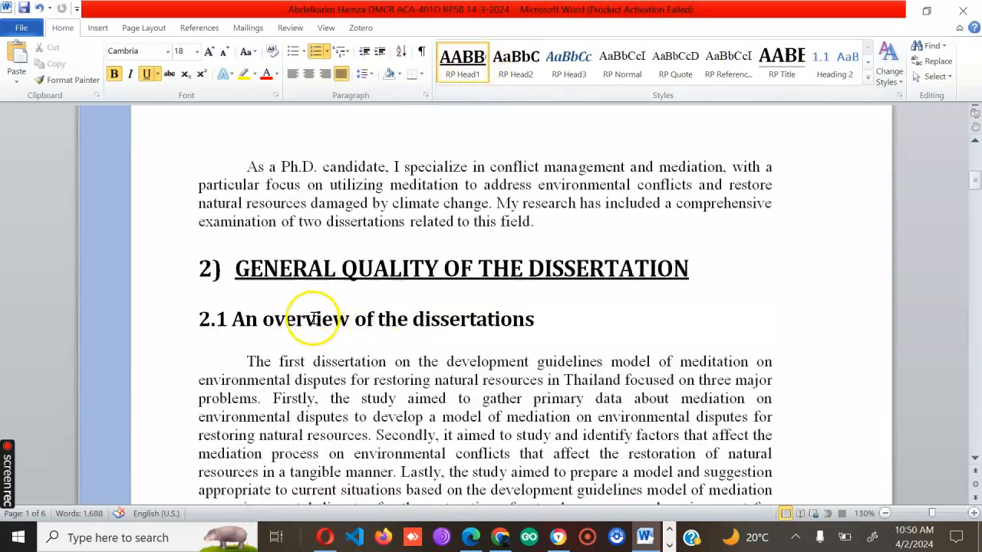
pyautogui.click(316, 319)
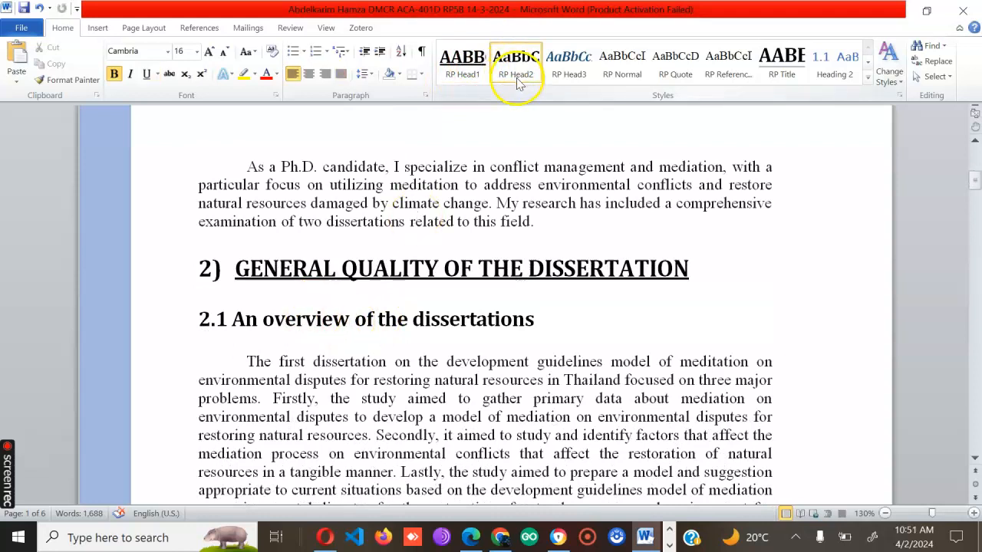
pyautogui.scroll(-10, 361, 333)
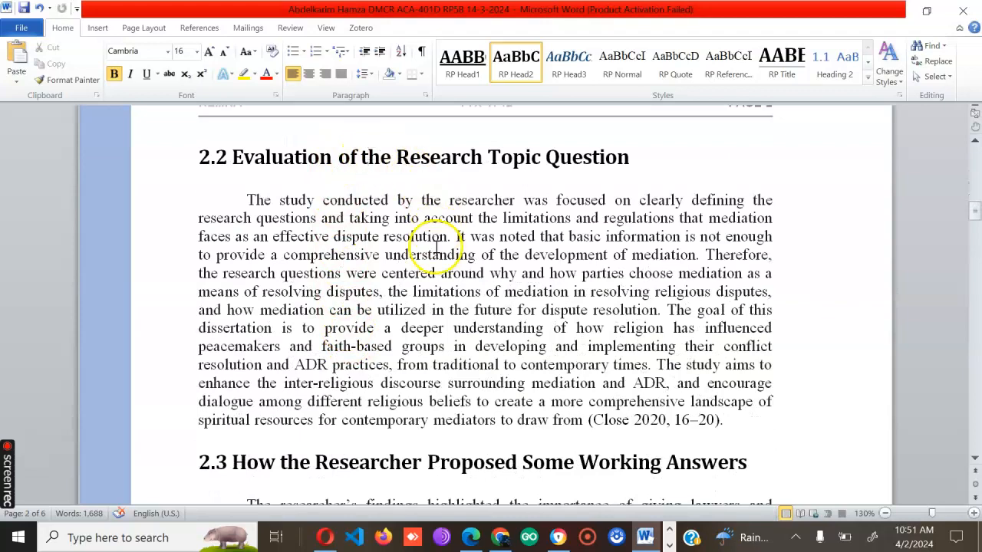
pyautogui.scroll(-4, 460, 223)
pyautogui.scroll(-15, 389, 273)
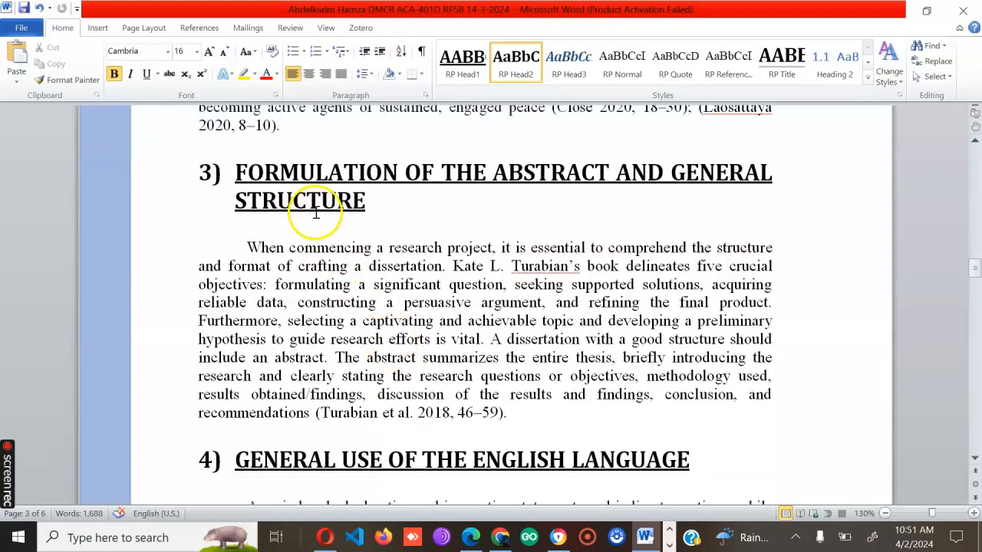
pyautogui.click(317, 188)
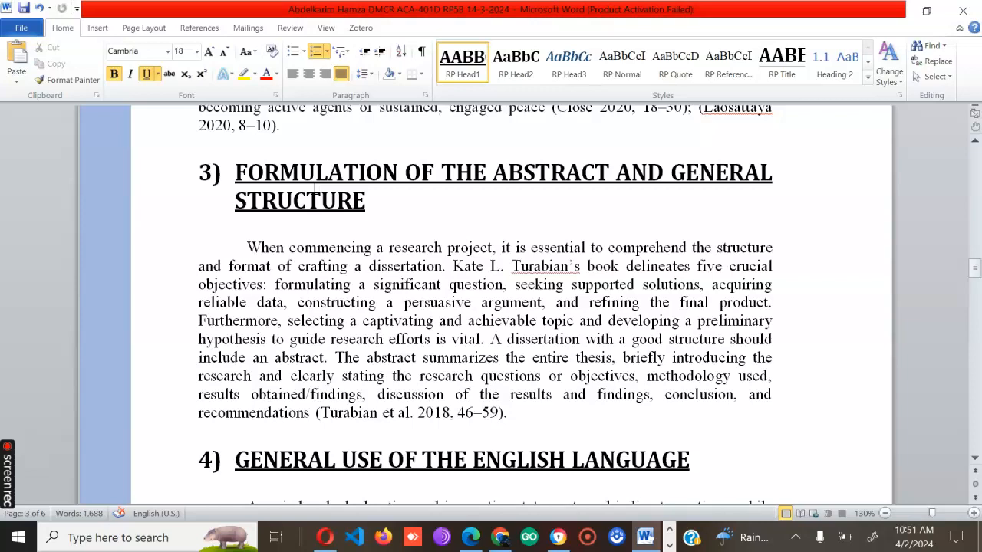
# Insert an Automatic Table 2 table of contents in the blank space between the document title and the Introduction heading
pyautogui.scroll(20, 328, 263)
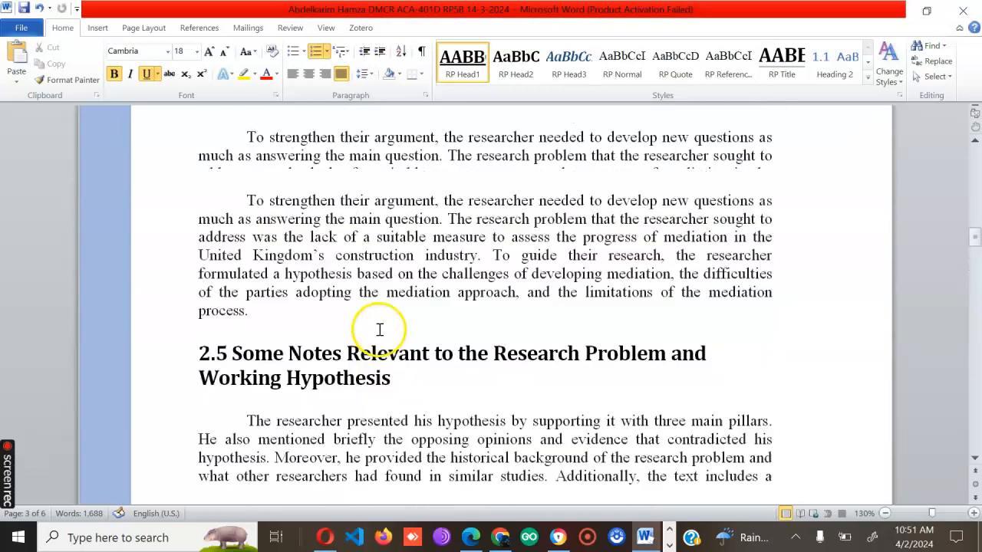
pyautogui.scroll(5, 418, 277)
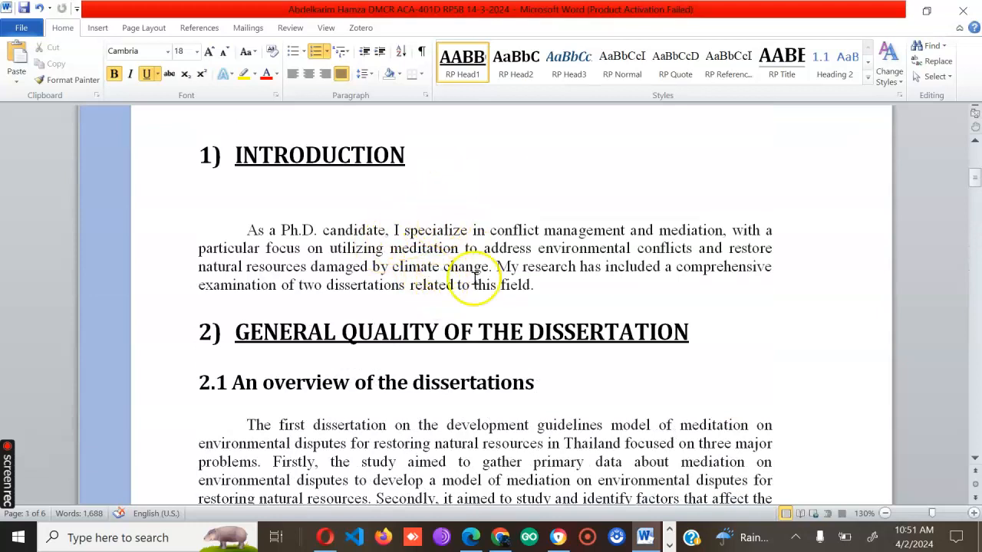
pyautogui.scroll(6, 289, 217)
pyautogui.scroll(-2, 358, 256)
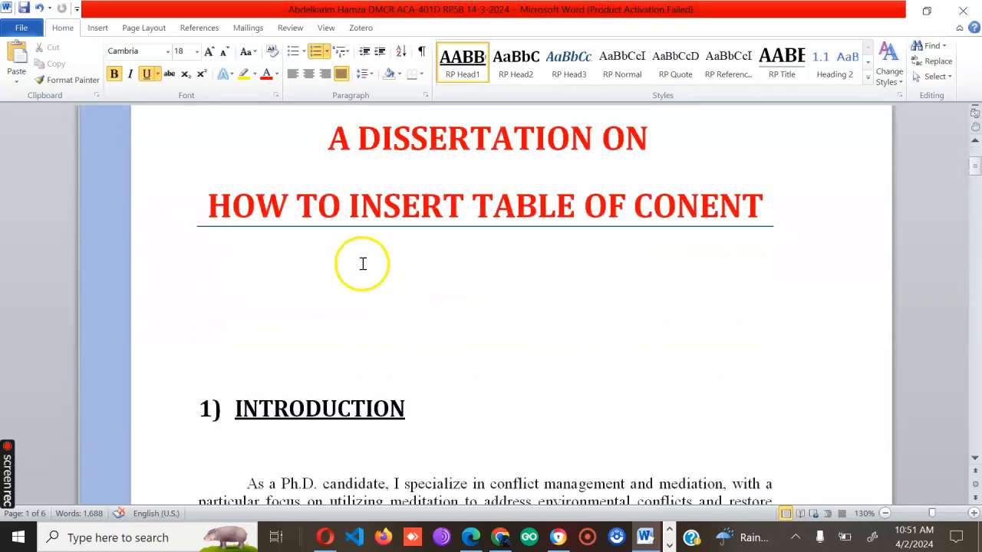
pyautogui.click(283, 300)
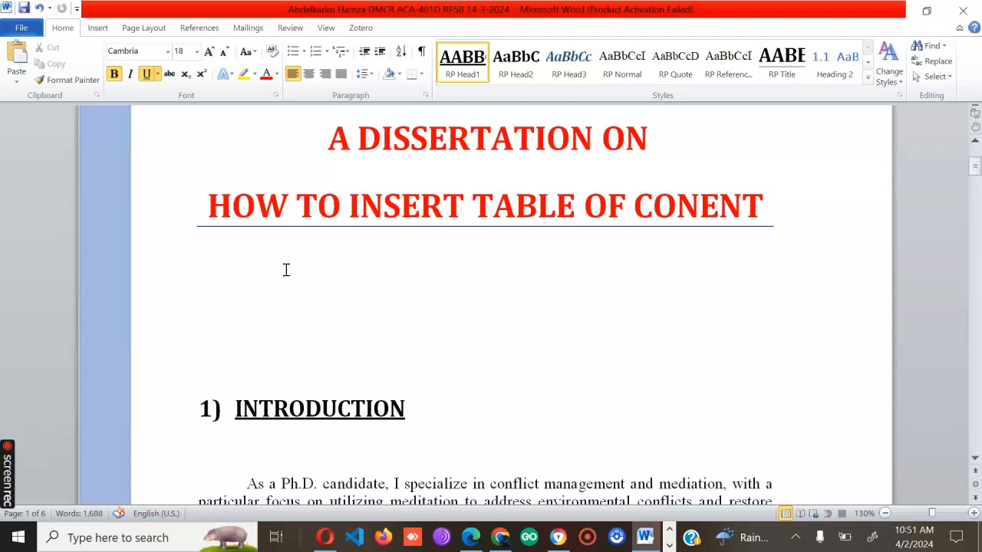
pyautogui.click(281, 265)
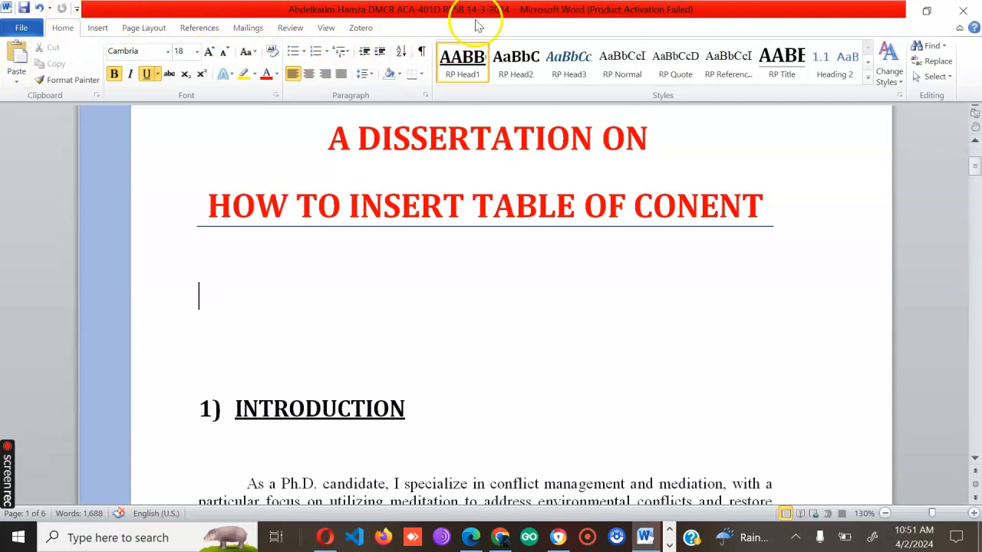
pyautogui.click(208, 29)
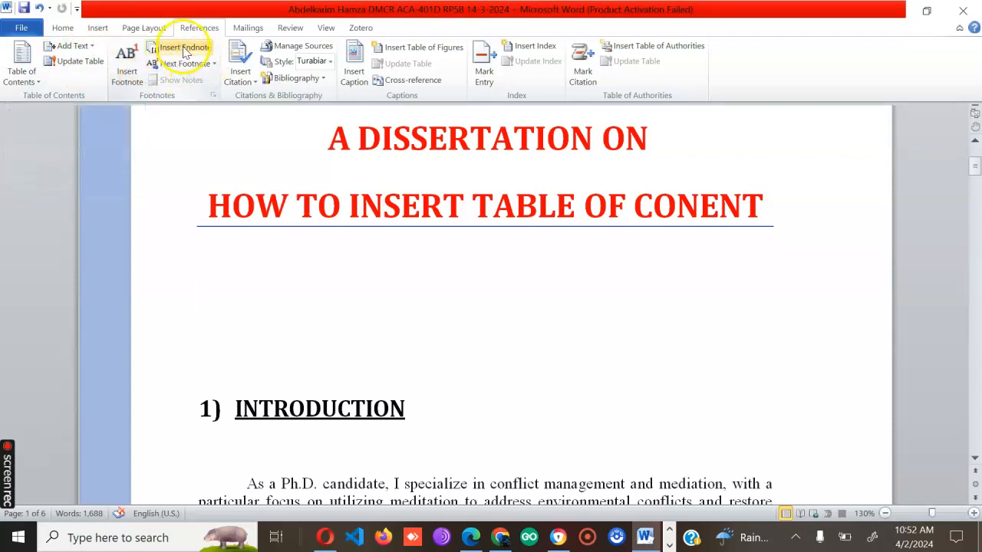
pyautogui.click(15, 66)
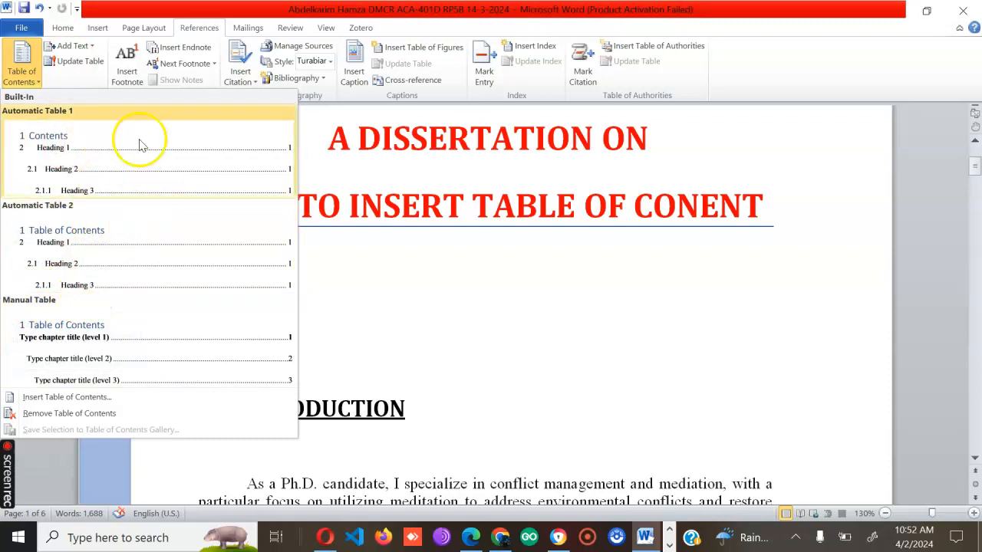
pyautogui.click(77, 257)
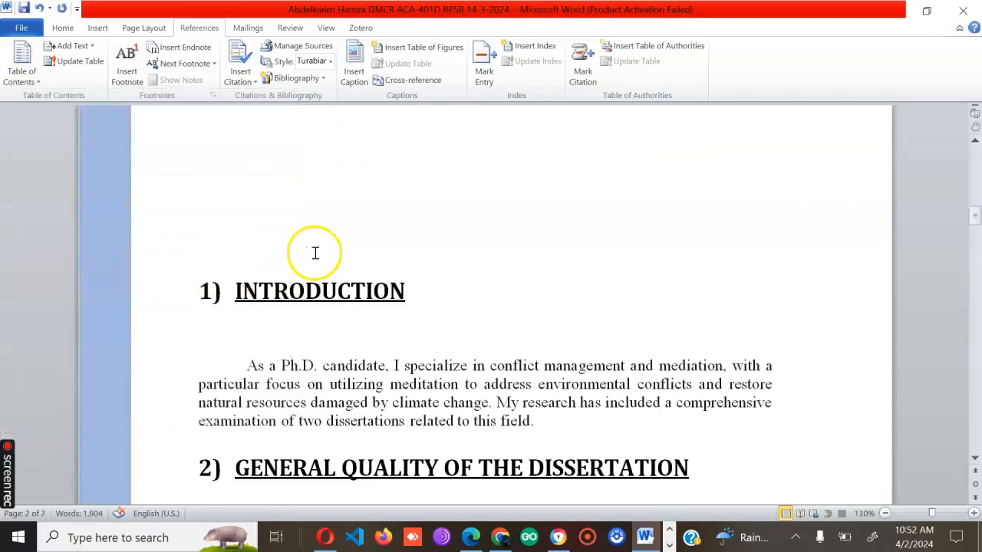
# Review the headings and page numbers in the inserted table of contents, from Introduction through Conclusion
pyautogui.scroll(3, 315, 245)
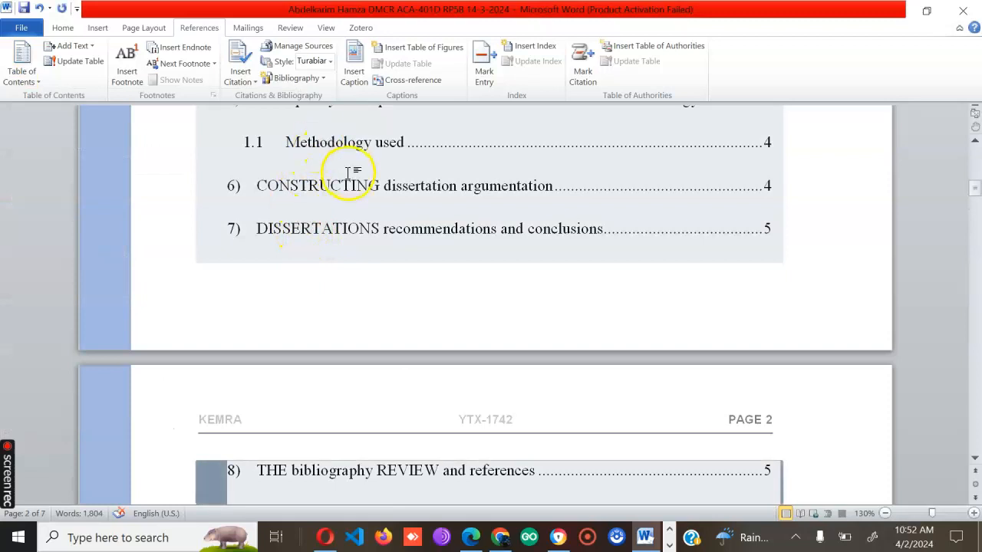
pyautogui.scroll(10, 718, 271)
pyautogui.scroll(-3, 615, 325)
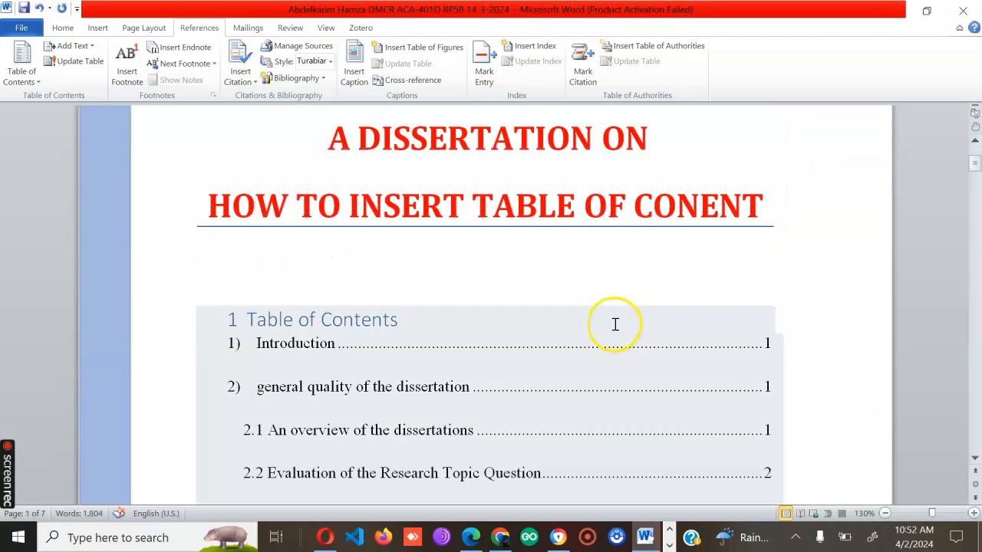
pyautogui.scroll(-2, 615, 325)
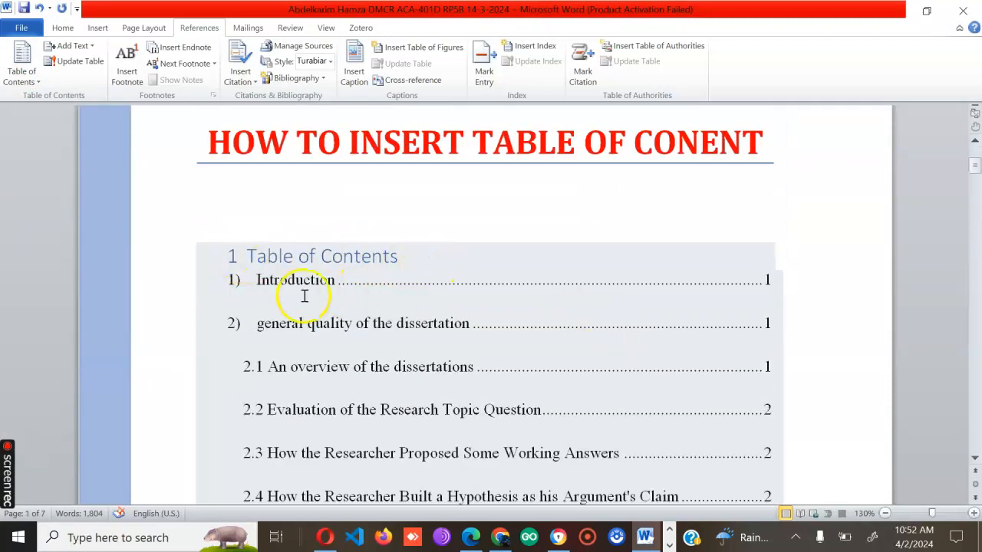
pyautogui.scroll(-10, 964, 270)
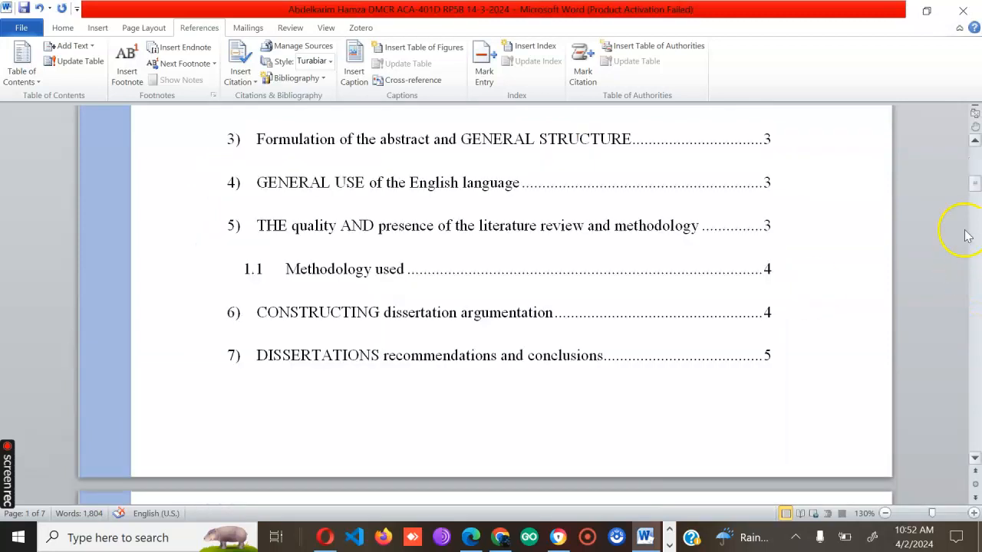
pyautogui.click(434, 292)
pyautogui.scroll(-4, 344, 313)
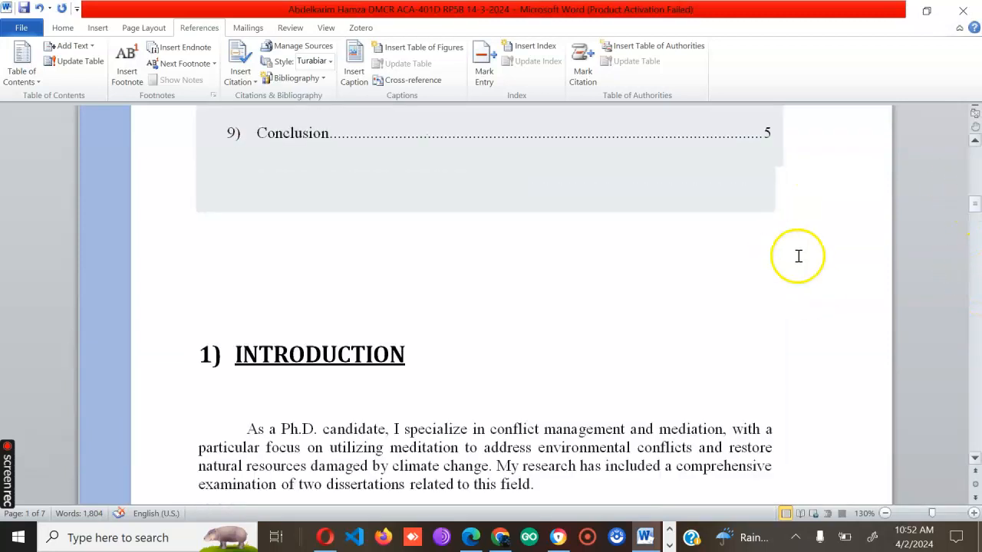